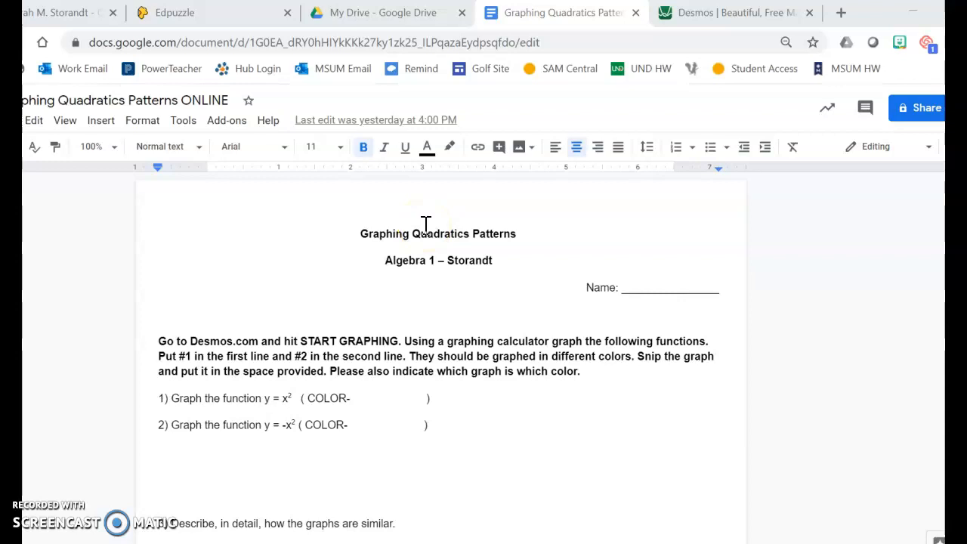
- Switch from the worksheet to Desmos and start a blank graph in the graphing calculator
scroll(312, 399, down, 2)
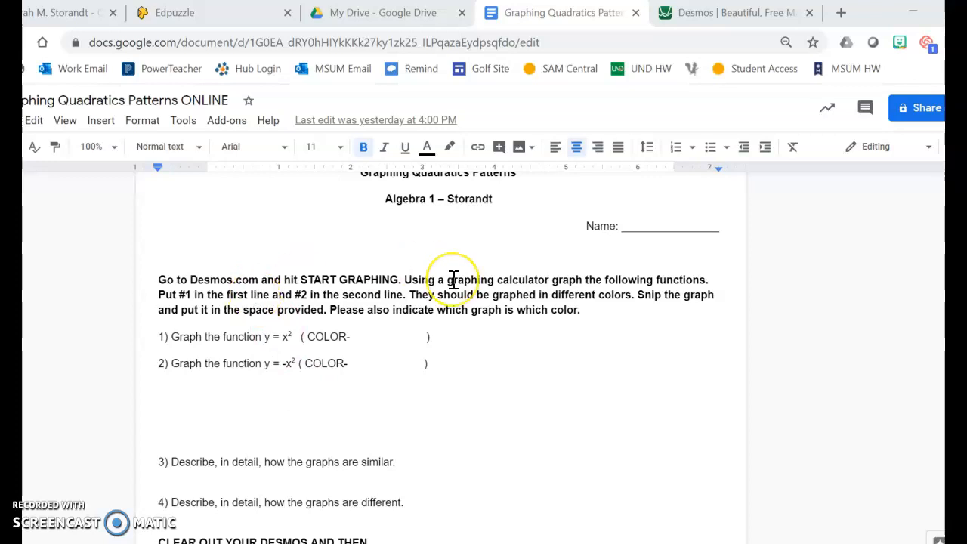
click(740, 15)
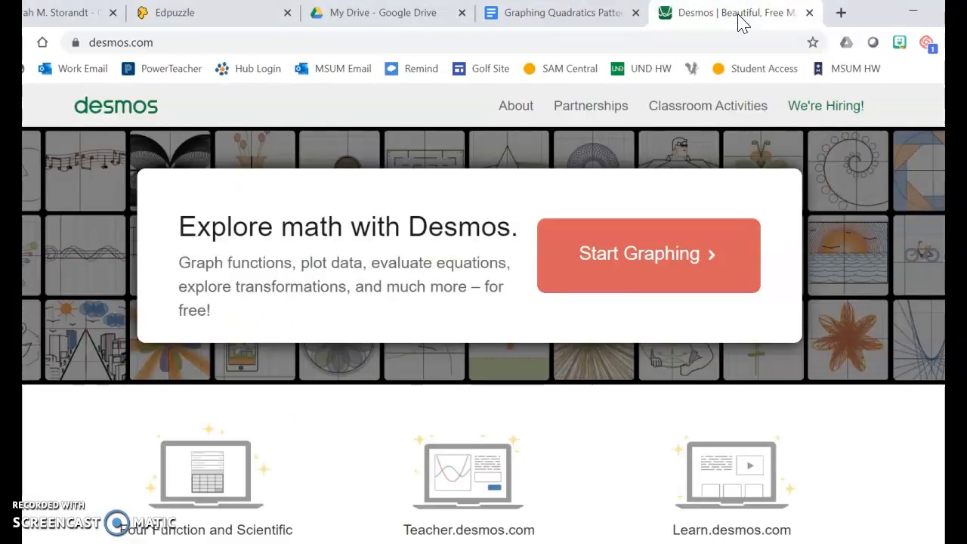
click(639, 269)
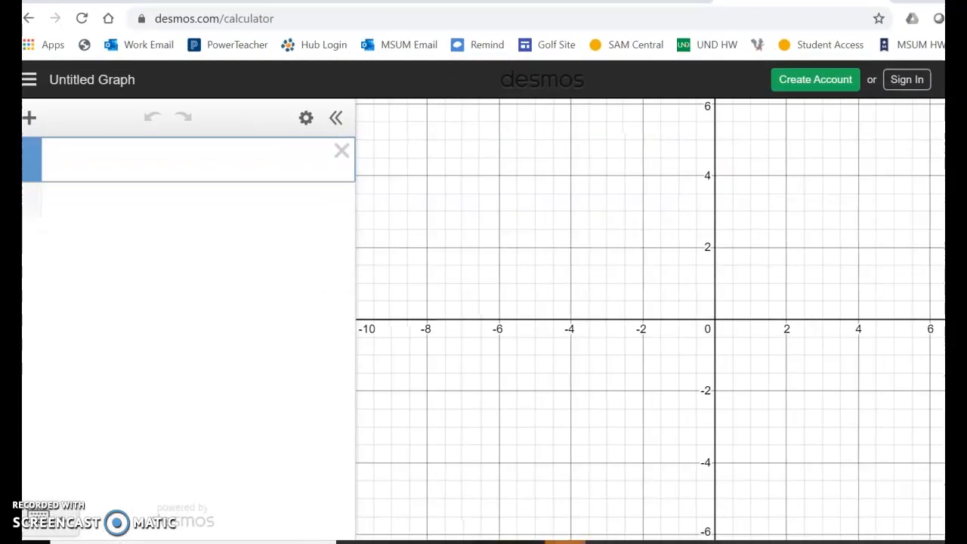
- Graph the worksheet's first function, y = x², in the first Desmos expression line
click(162, 160)
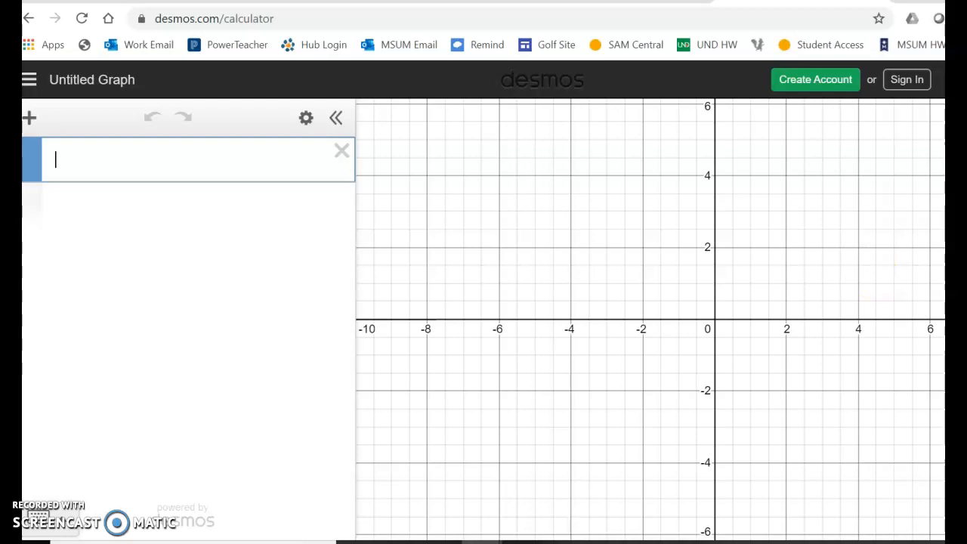
scroll(707, 320, down, 3)
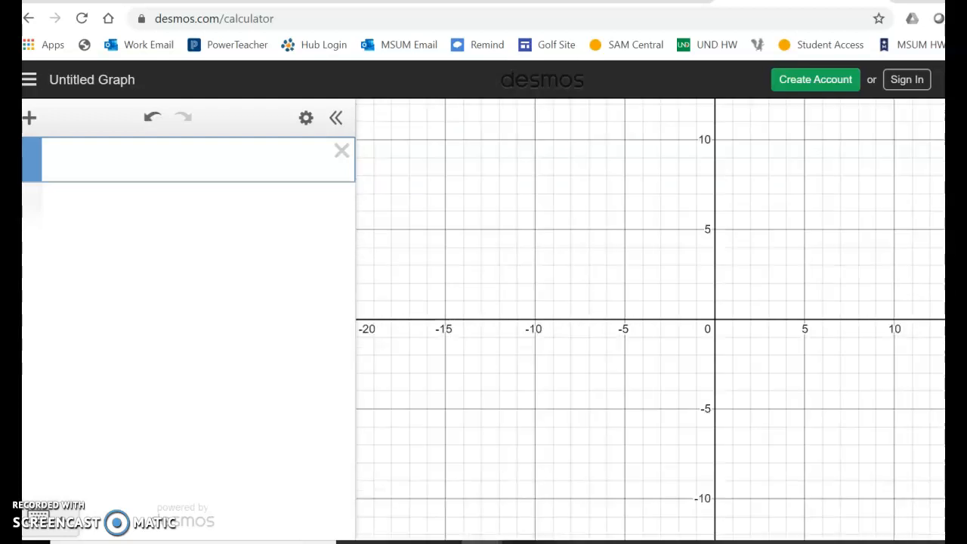
scroll(714, 320, up, 6)
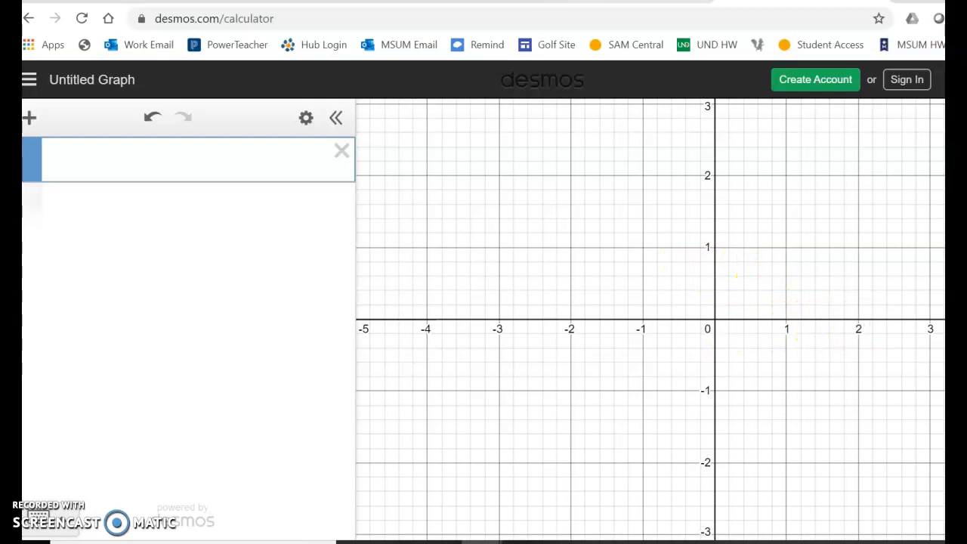
click(629, 2)
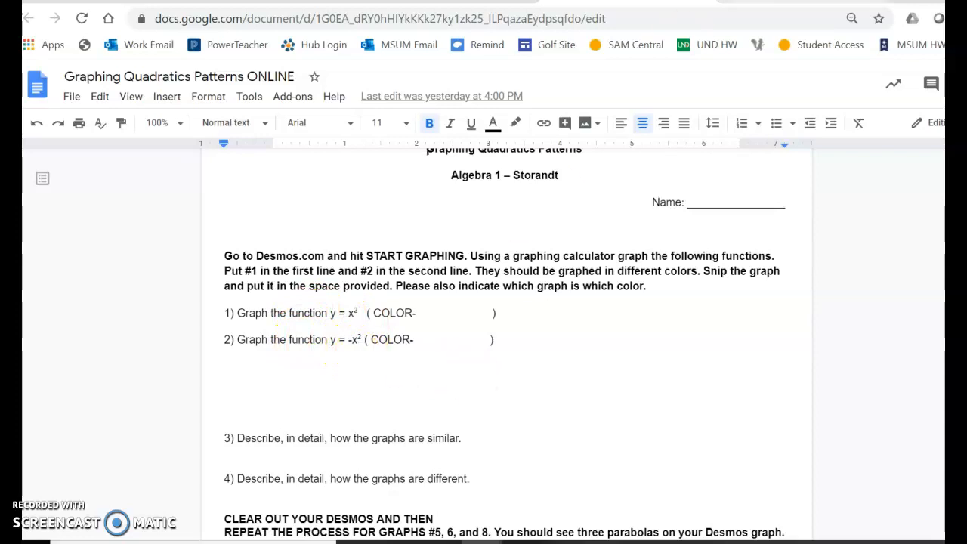
click(812, 1)
click(101, 157)
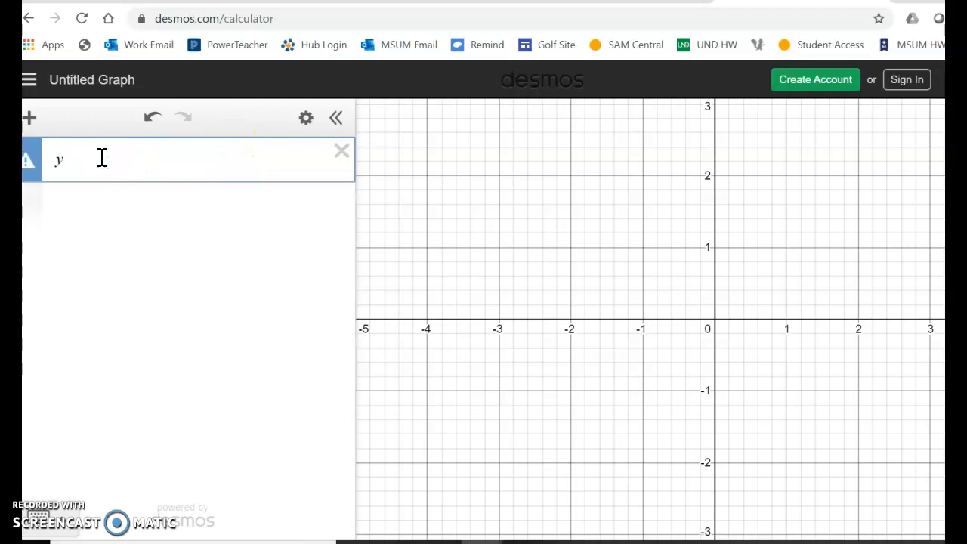
text(y = x)
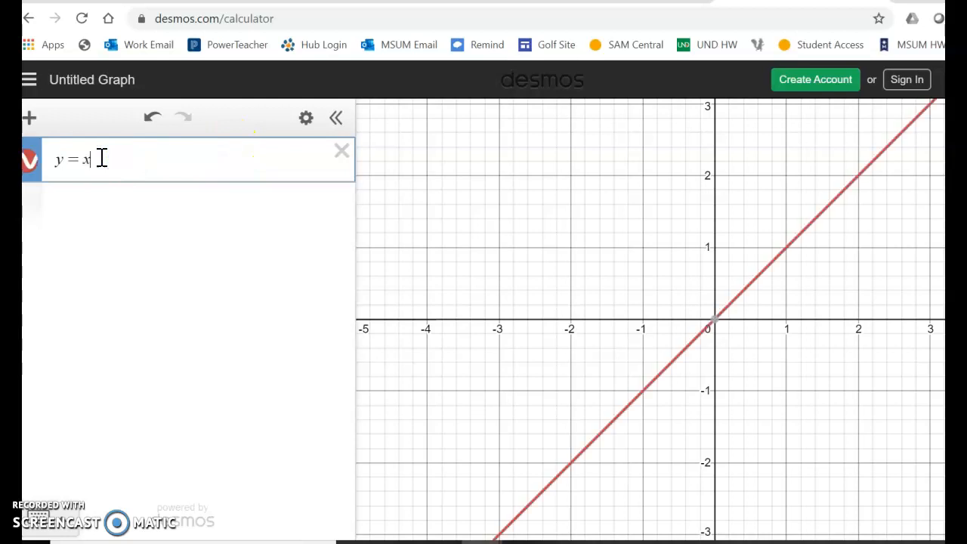
click(66, 529)
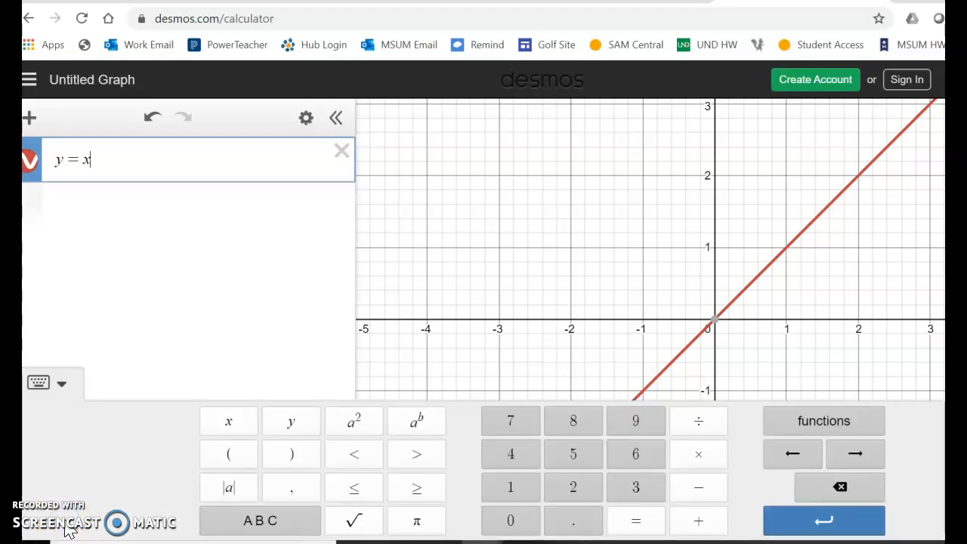
click(347, 438)
click(347, 438)
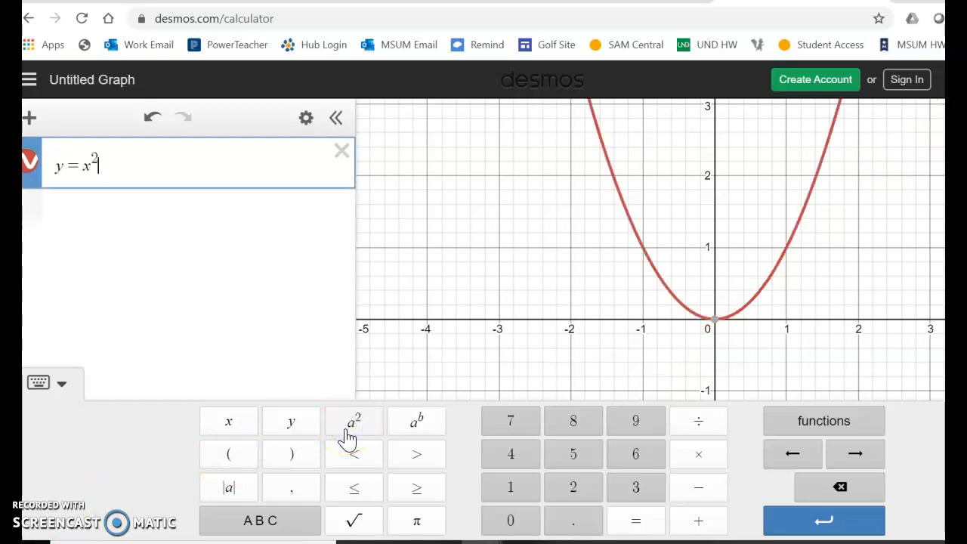
drag(612, 242, 597, 324)
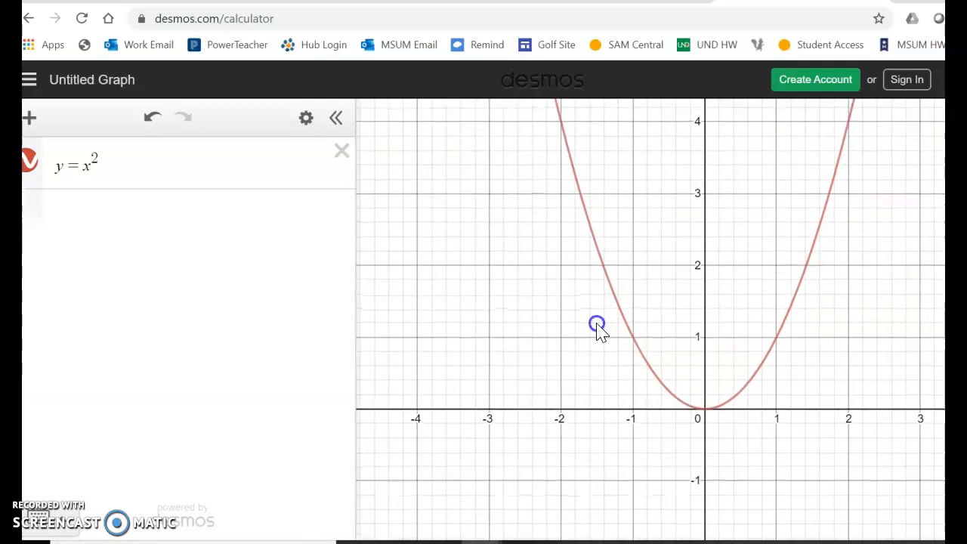
- Graph y = -x² in the second expression line and hide the on-screen keypad
click(61, 206)
text(y=-)
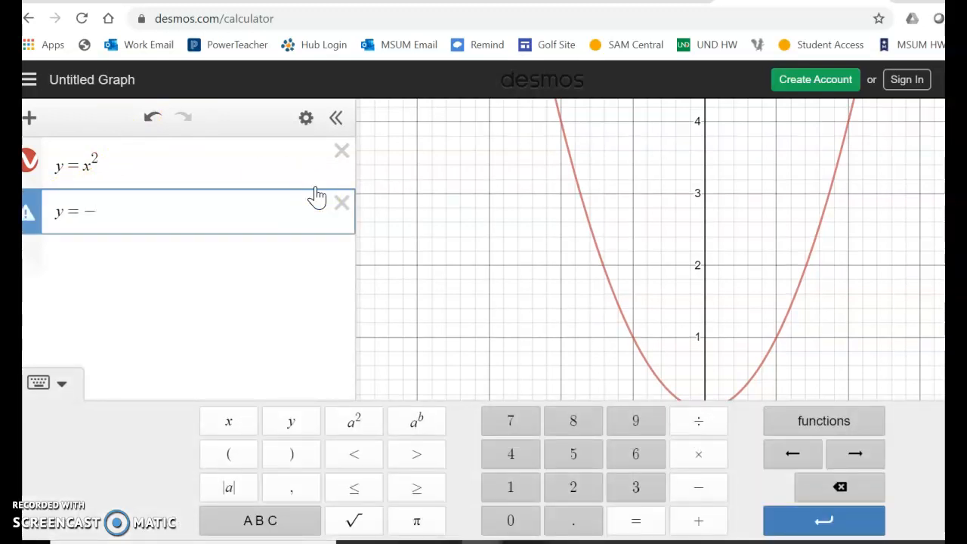
text(x)
click(361, 421)
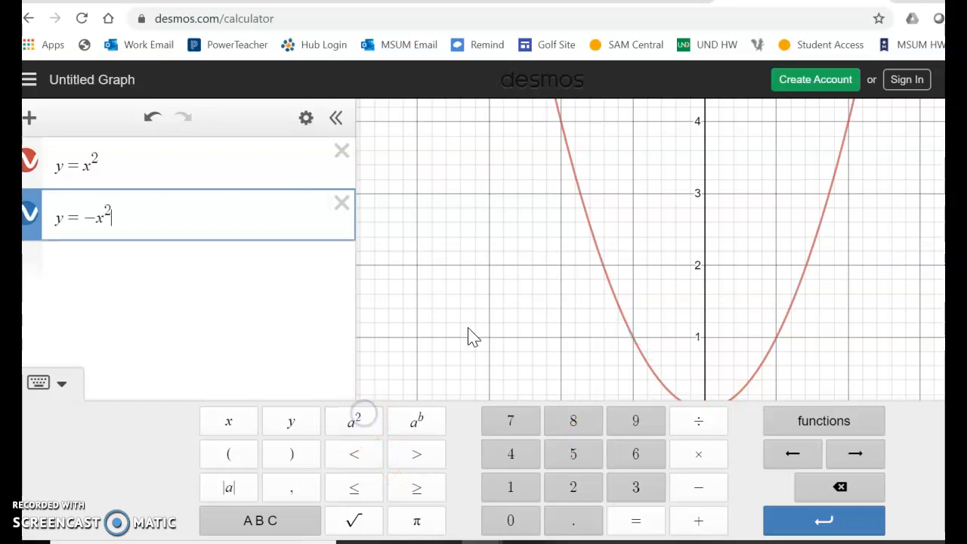
click(43, 382)
- Centre the two parabolas in view and capture a screen snip of the graph area
drag(436, 386, 413, 304)
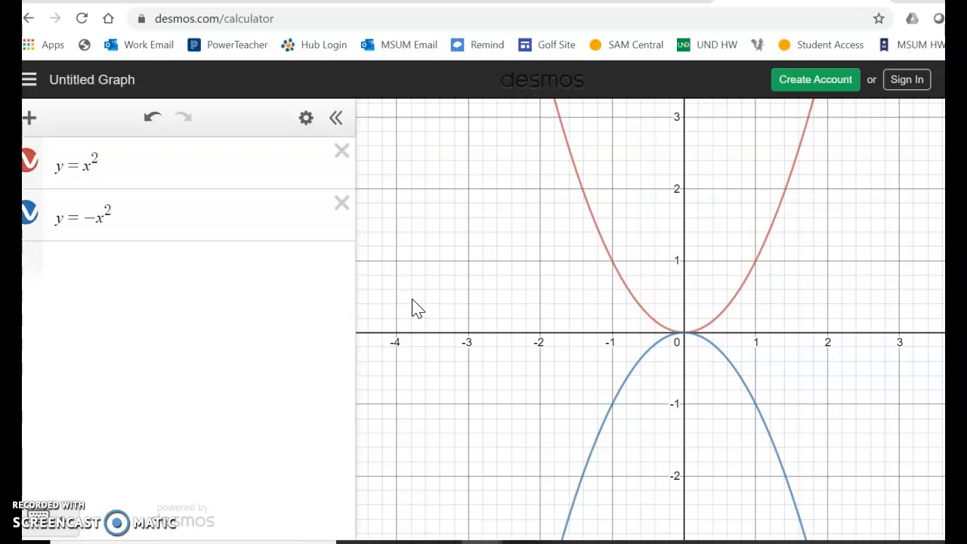
key(super+shift+s)
drag(369, 100, 937, 531)
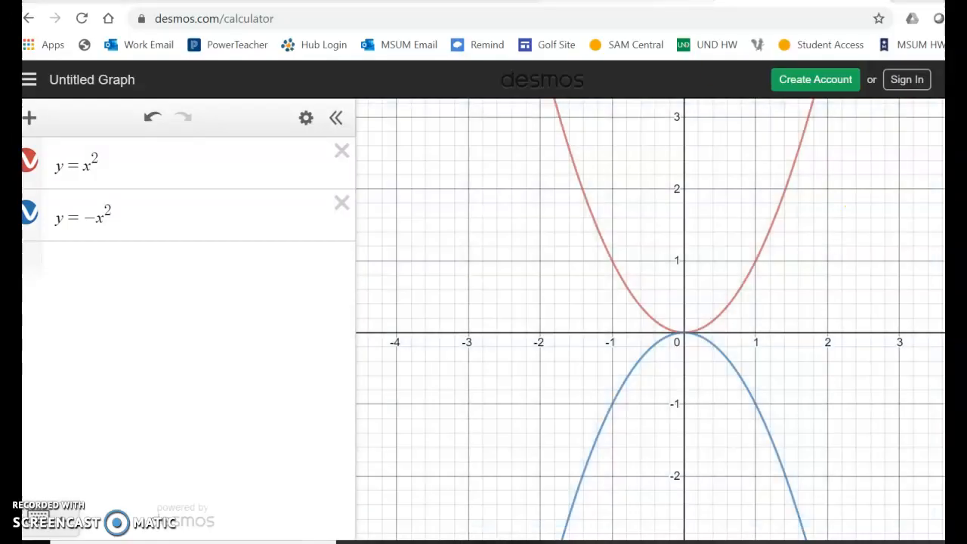
- Switch to the Google Docs worksheet and paste the graph snip on the blank line below question 2
click(639, 2)
click(565, 339)
click(330, 361)
click(417, 383)
click(239, 364)
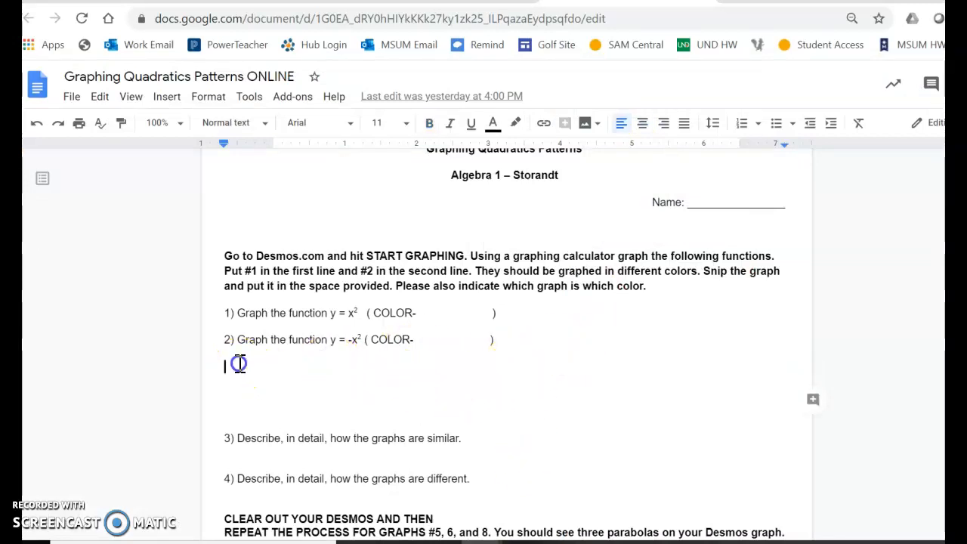
key(ctrl+v)
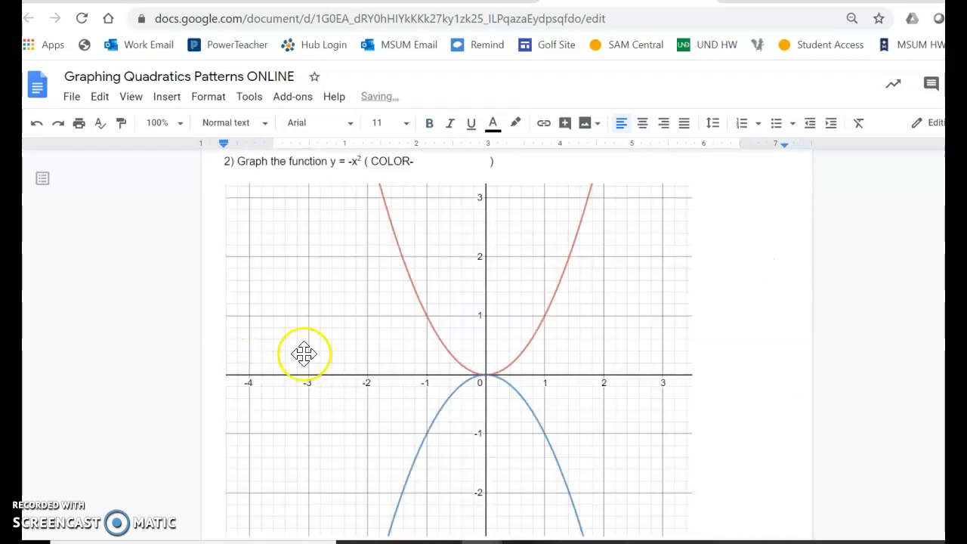
- Shrink the pasted graph image proportionally to about half its width
scroll(501, 397, down, 3)
click(624, 321)
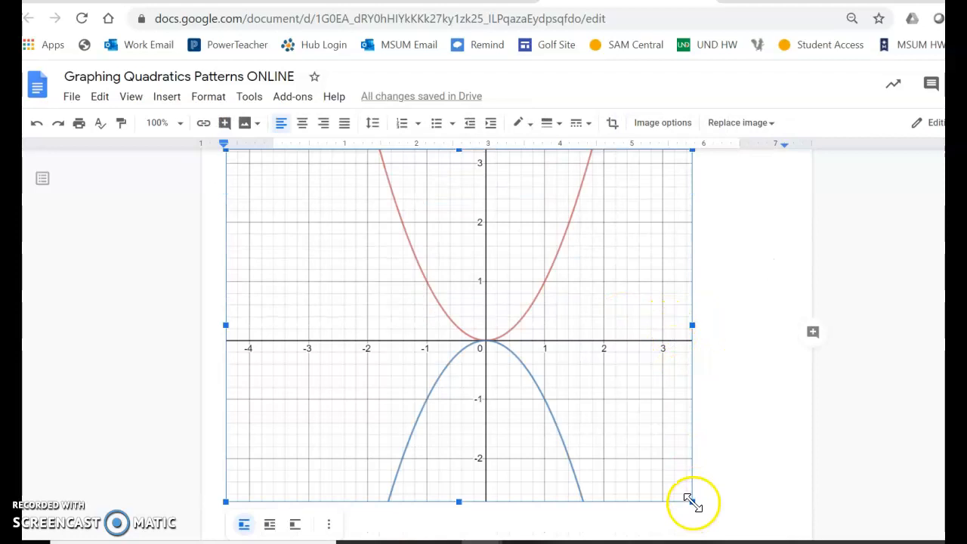
click(464, 311)
drag(464, 311, 453, 310)
scroll(453, 311, up, 2)
scroll(456, 309, up, 1)
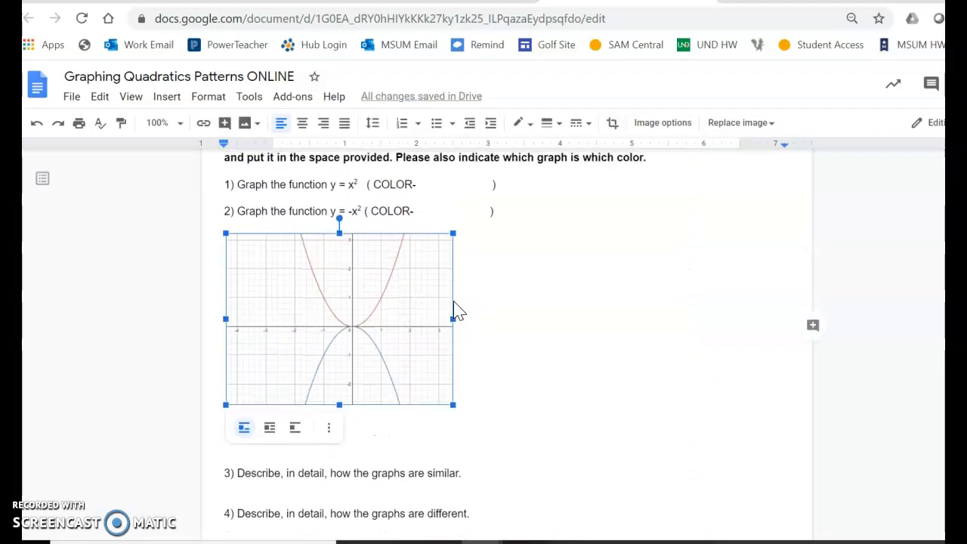
- Fill in "red" as the color for question 1 and make the word's text red
click(434, 186)
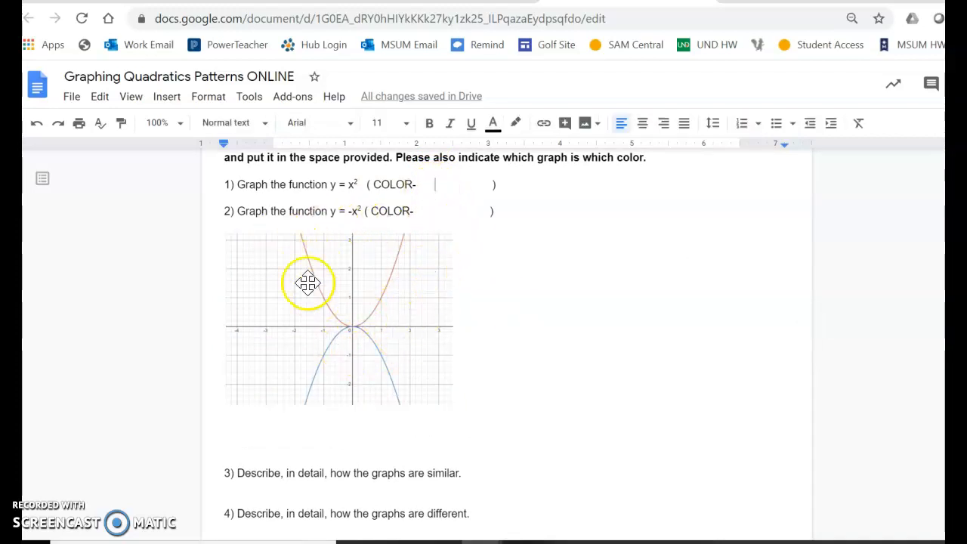
text(red)
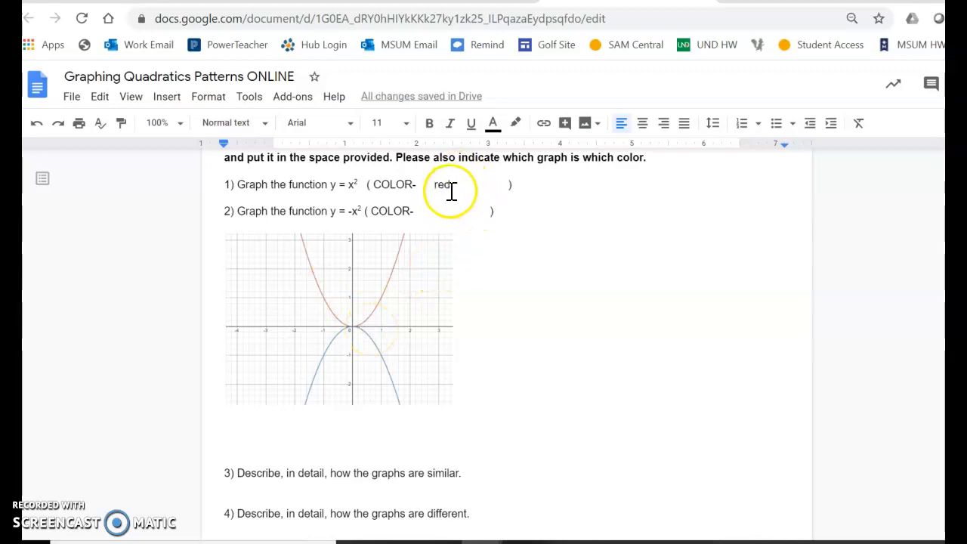
drag(451, 185, 431, 186)
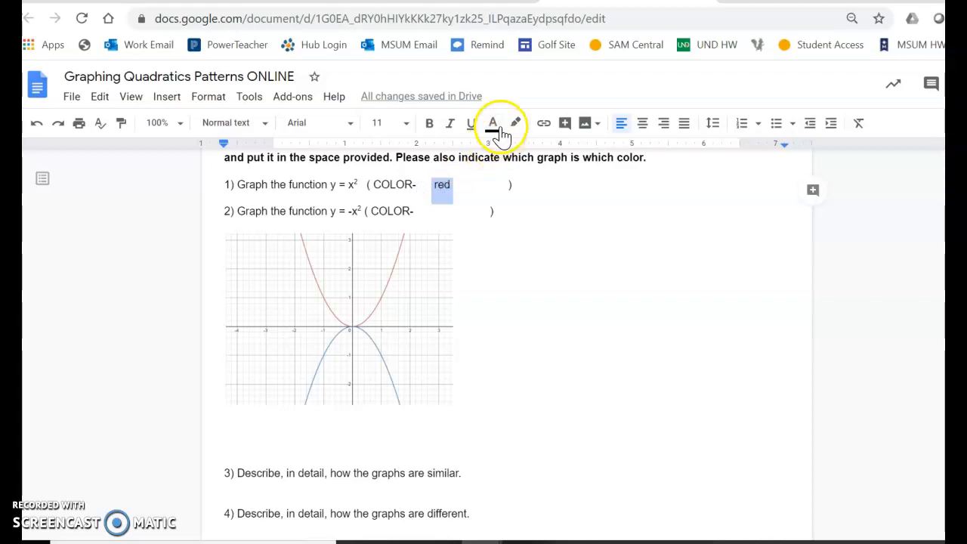
click(493, 127)
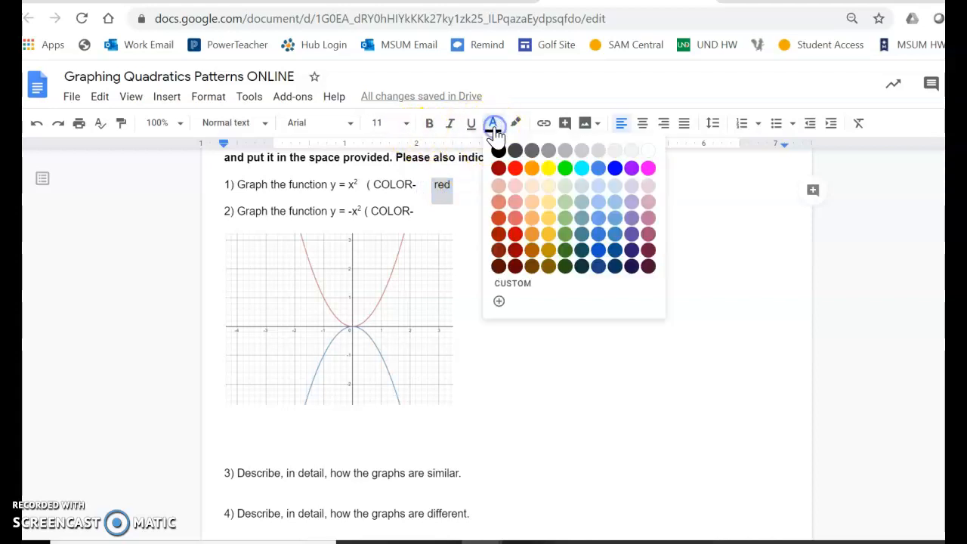
click(516, 168)
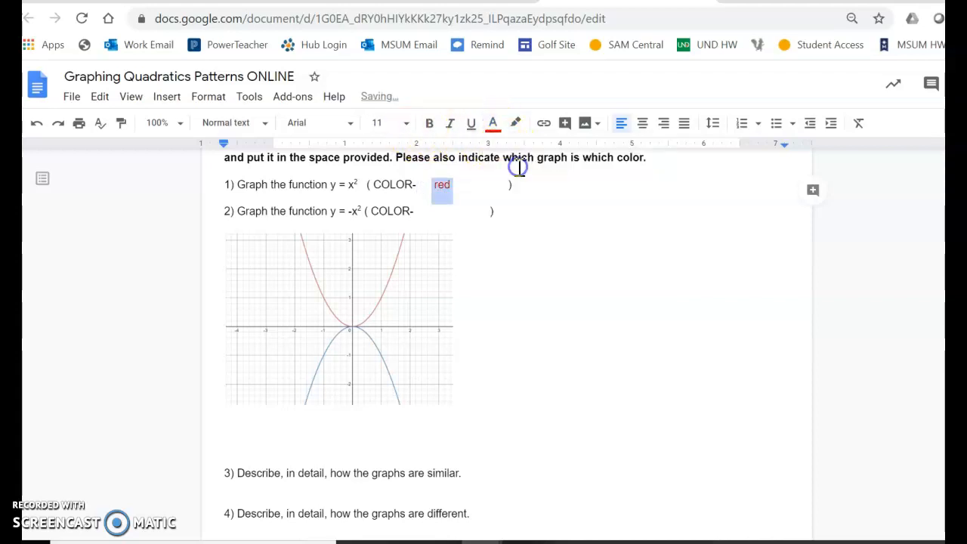
- Fill in "blue" as the color for question 2 and make the word's text red
click(444, 210)
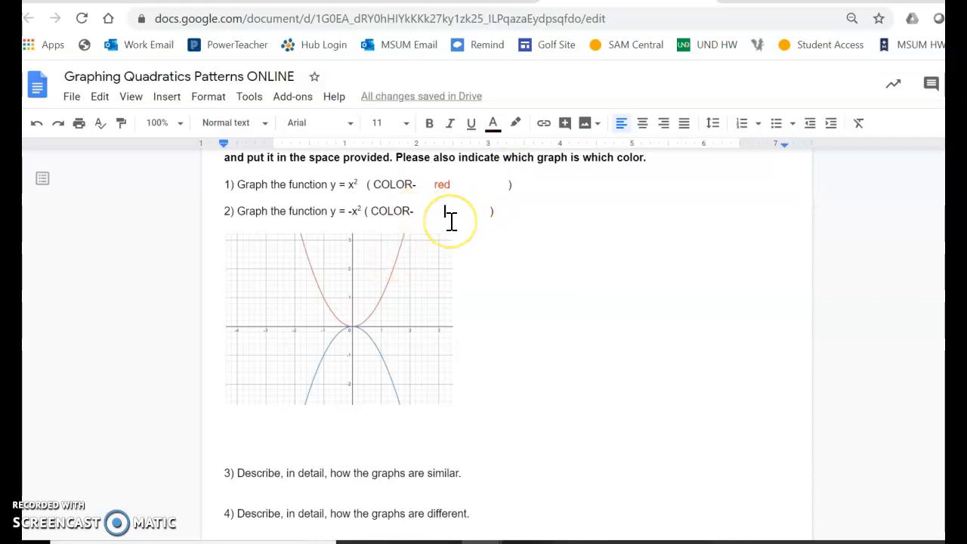
text(blue)
drag(473, 211, 444, 211)
click(493, 122)
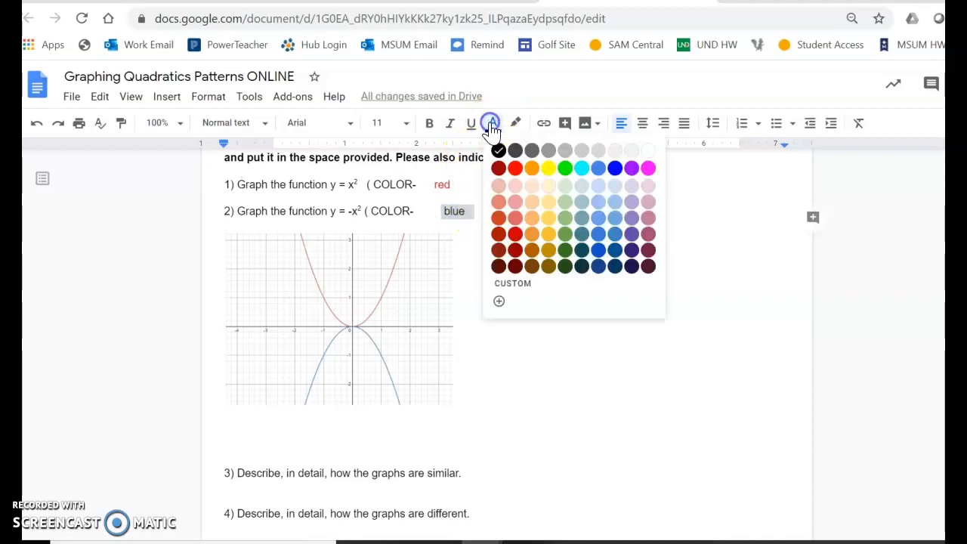
click(515, 166)
click(552, 306)
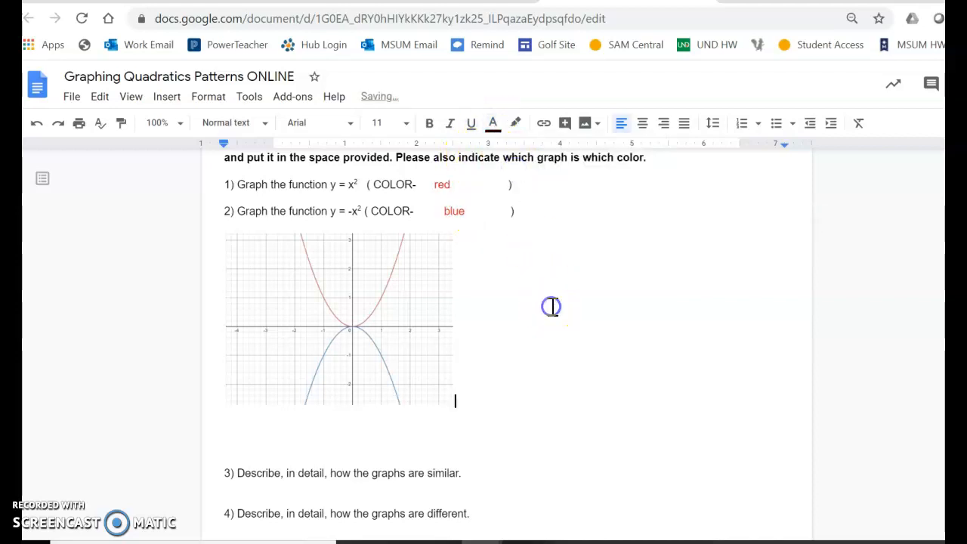
scroll(552, 306, down, 1)
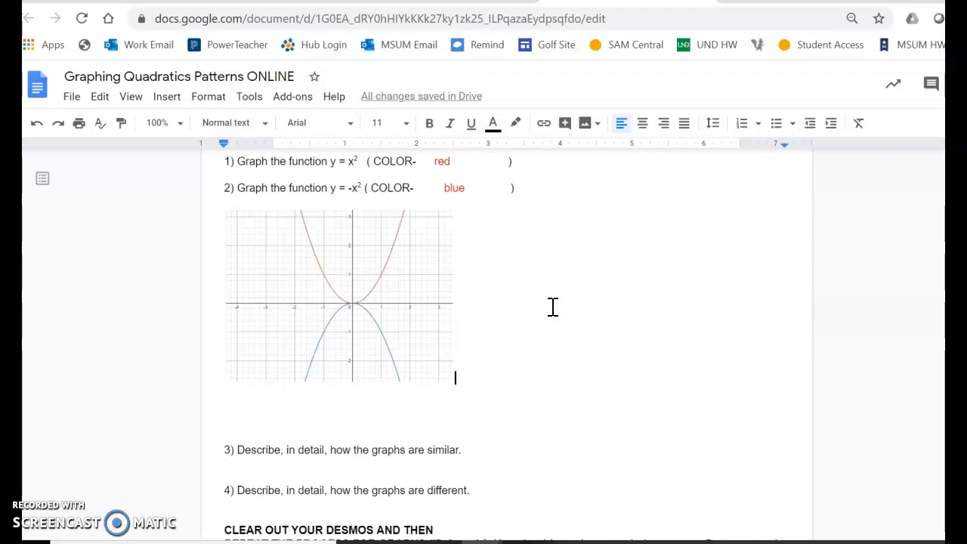
scroll(552, 306, down, 2)
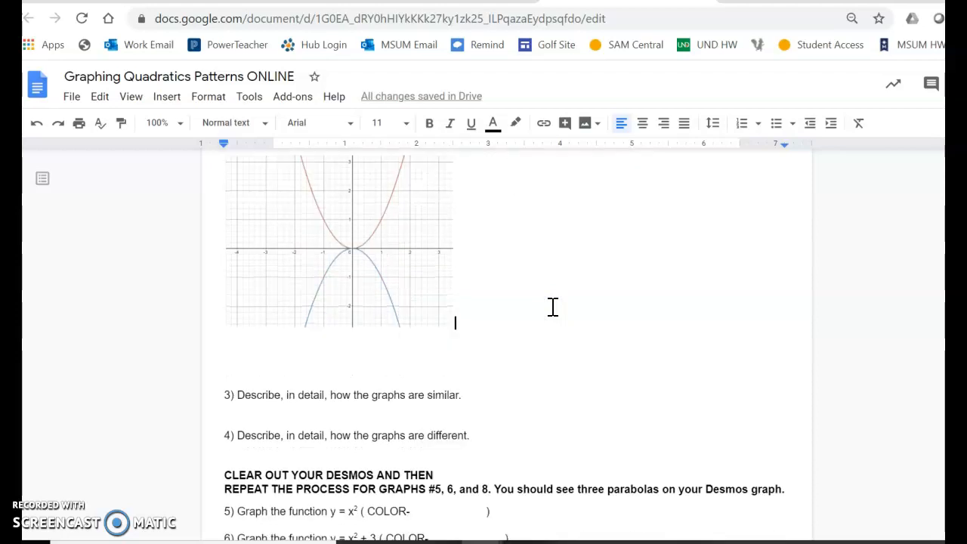